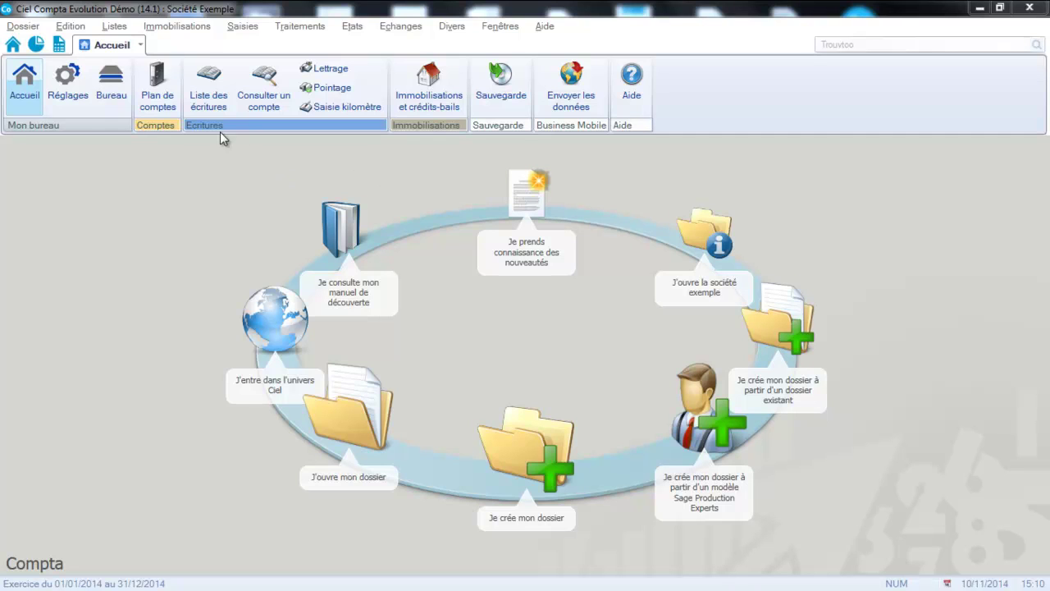
Step: Open the Ets Dupond client account from the chart of accounts and view its client details
left_click(158, 92)
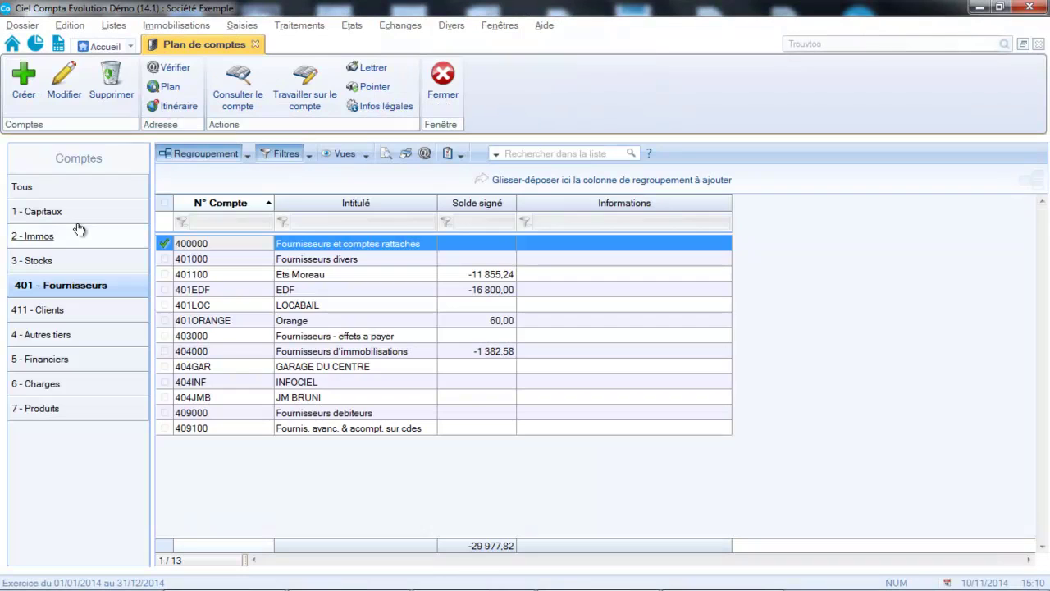
left_click(47, 317)
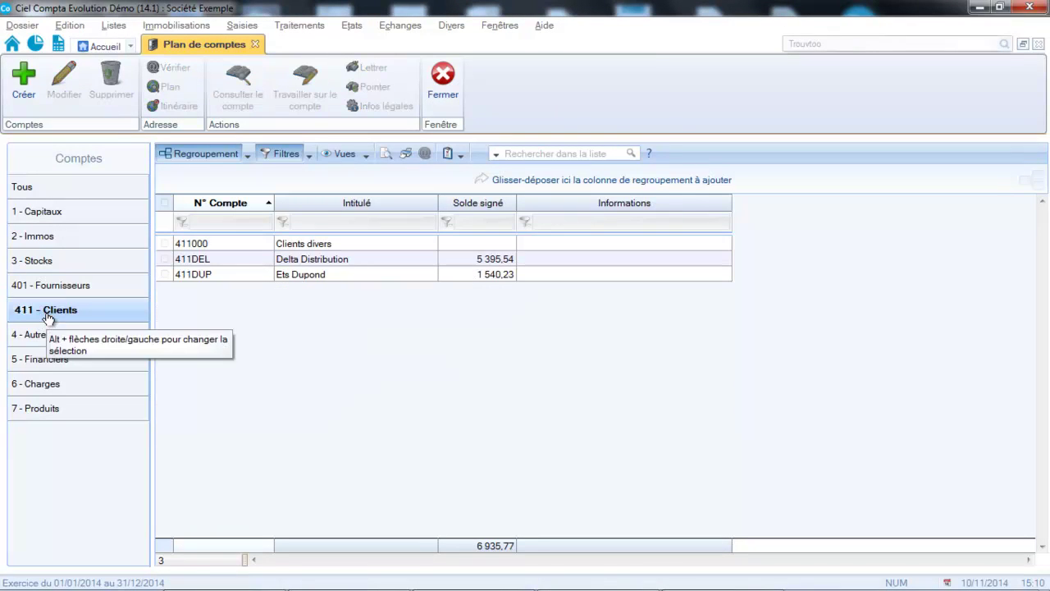
left_click(233, 279)
double_click(233, 278)
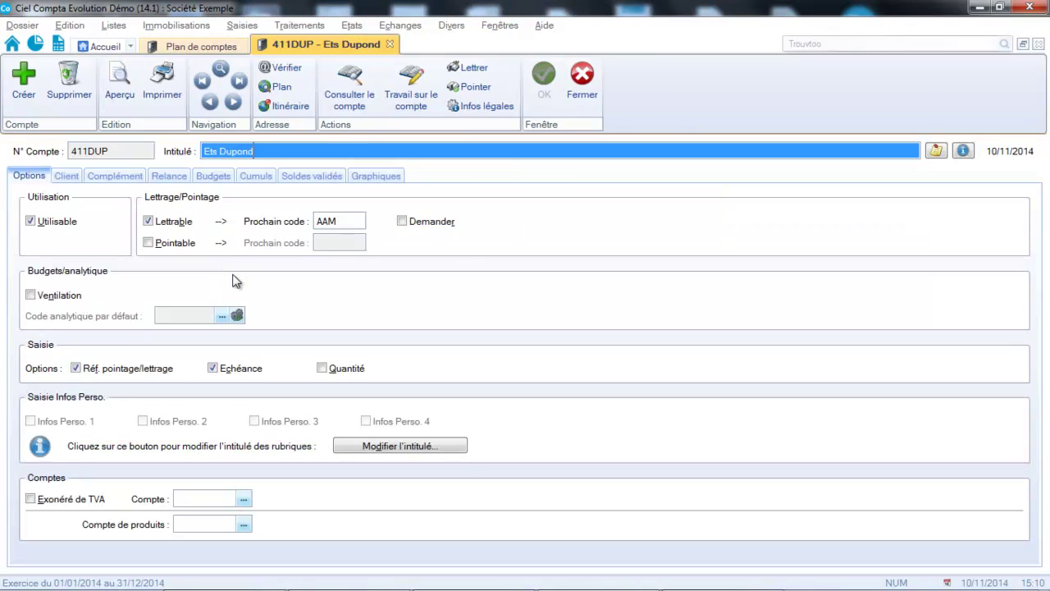
left_click(67, 177)
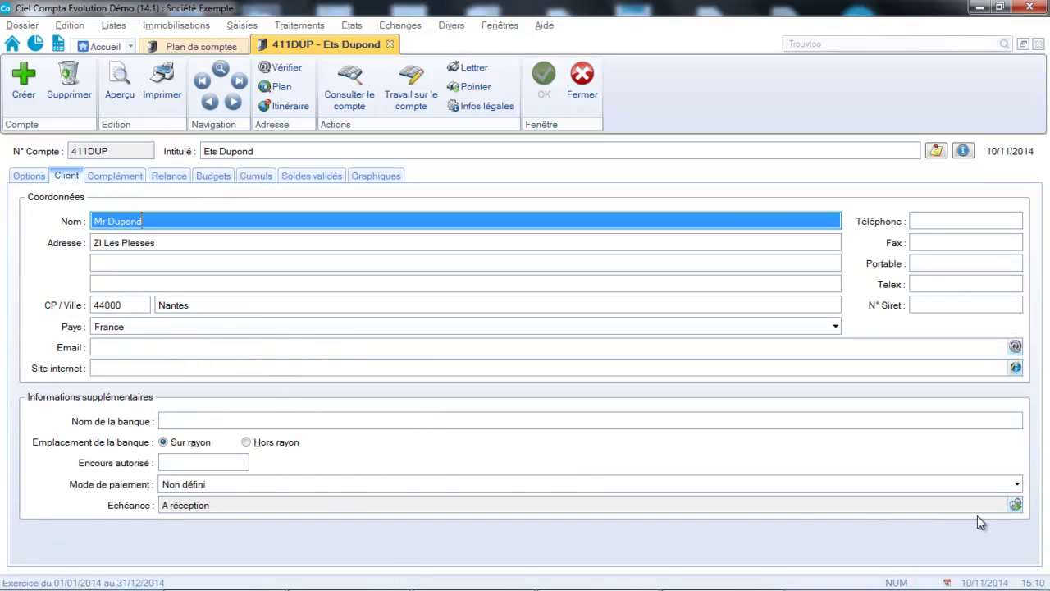
Step: Preview the "30 jours fin de mois" due date for Ets Dupond, discard it and close the account
left_click(1015, 504)
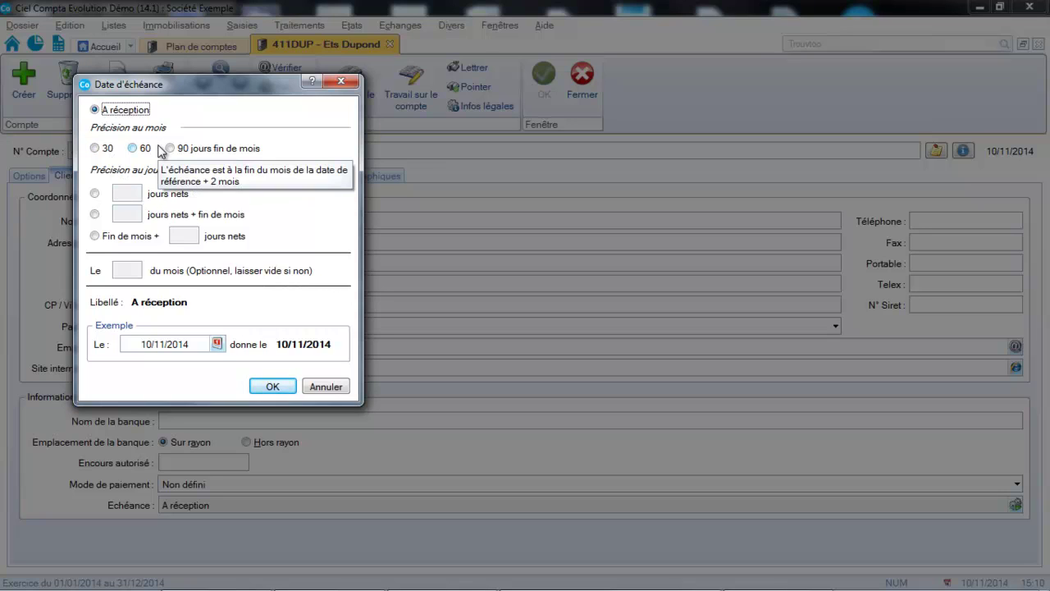
left_click(96, 147)
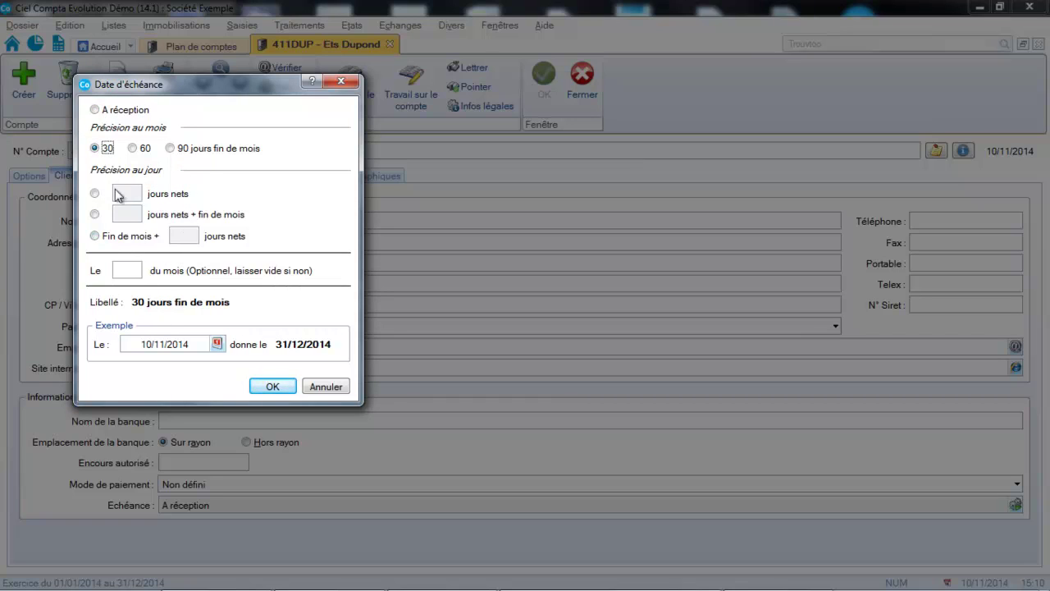
left_click(326, 386)
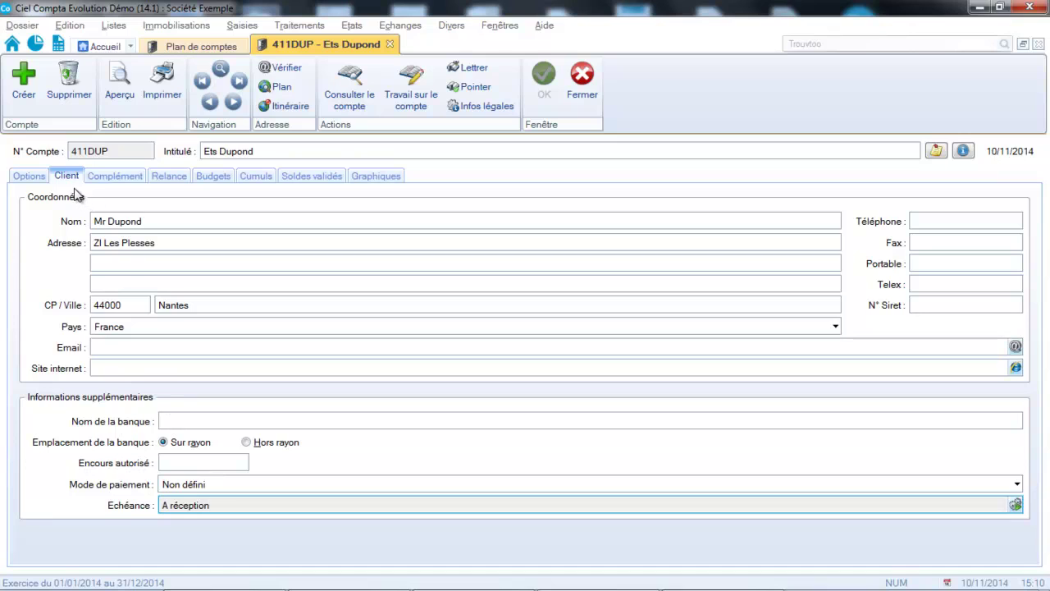
left_click(600, 87)
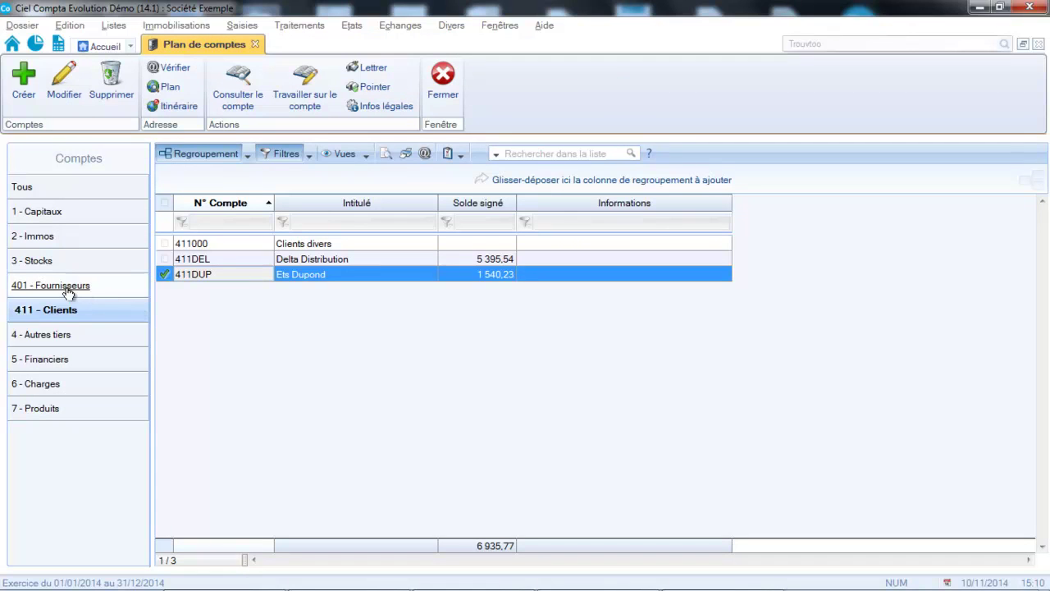
Step: Open the Orange supplier account, examine its supplier details and payment term, and close it
left_click(68, 291)
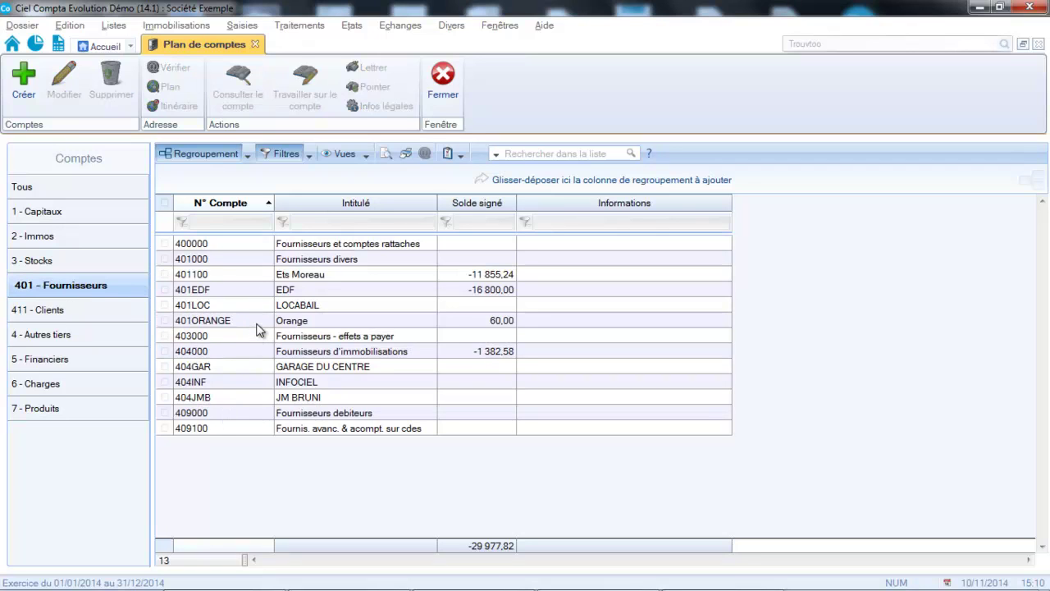
double_click(256, 322)
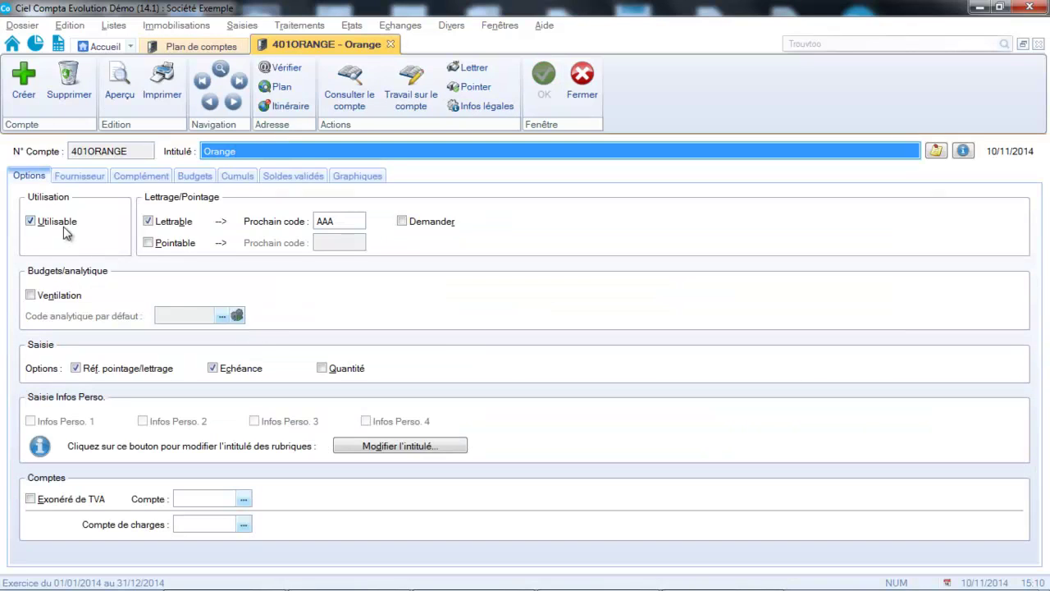
left_click(82, 175)
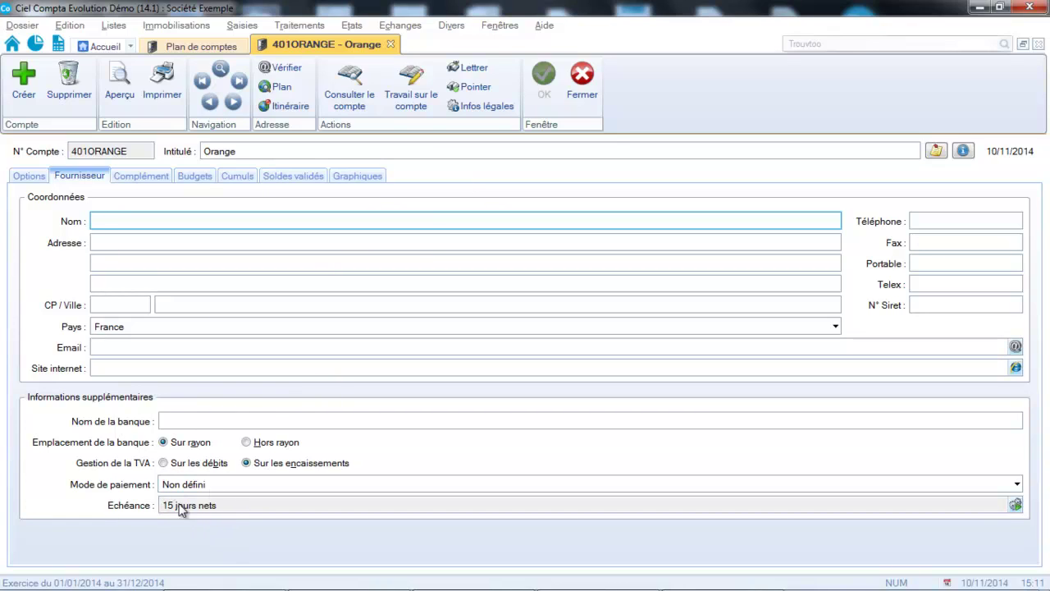
left_click(583, 86)
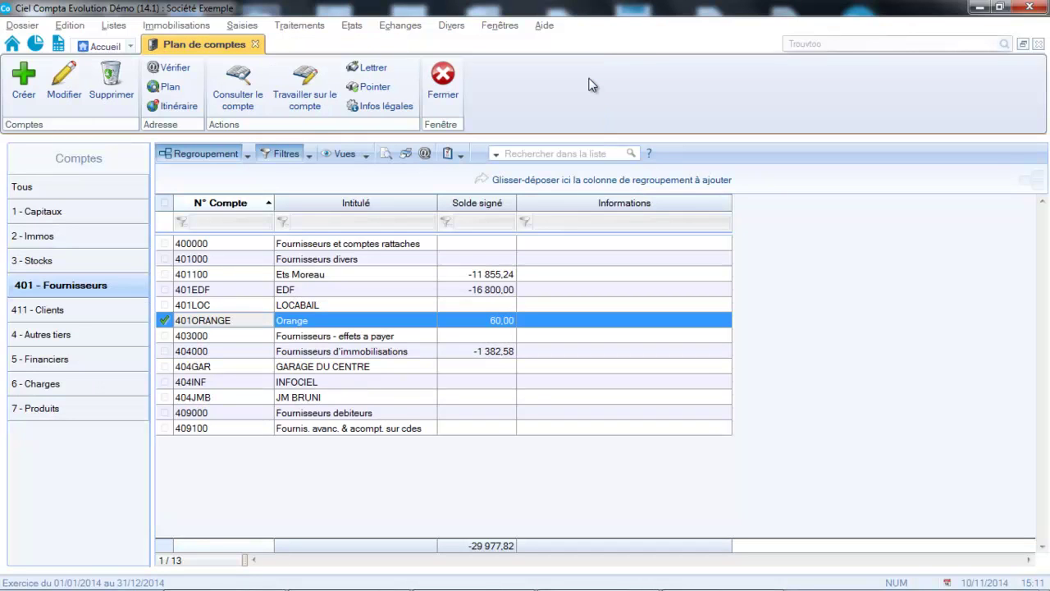
Step: Open the Lettre de relance 1 template for editing and examine the wording of its closing paragraph
left_click(300, 25)
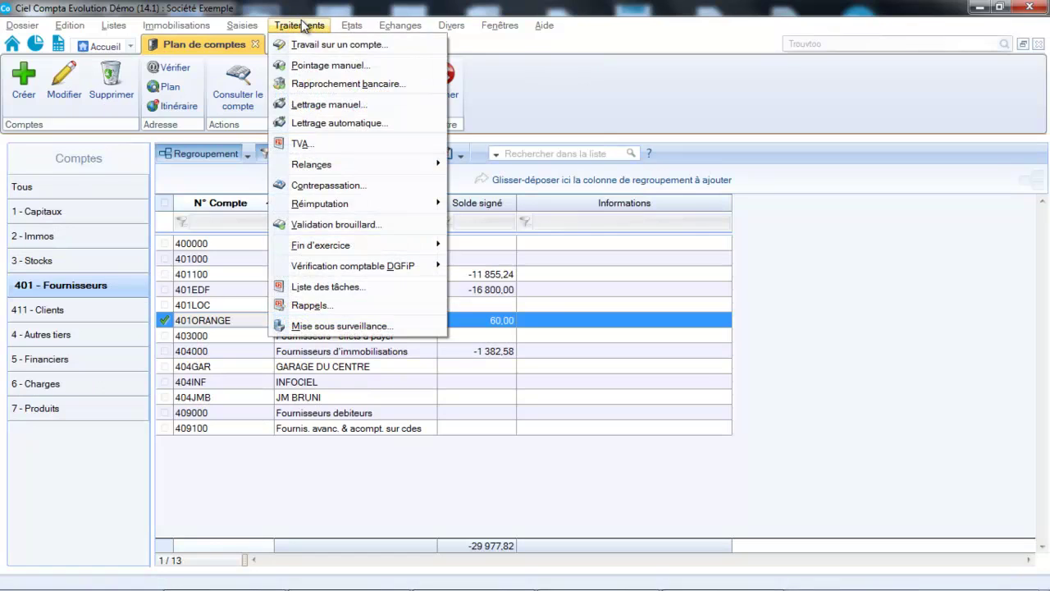
mouse_move(316, 166)
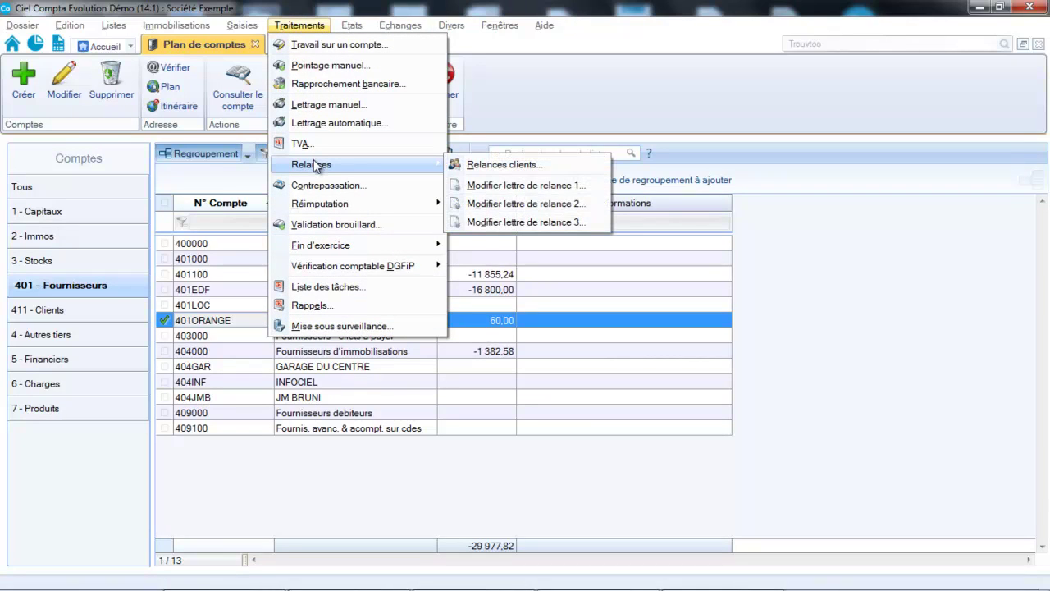
left_click(482, 186)
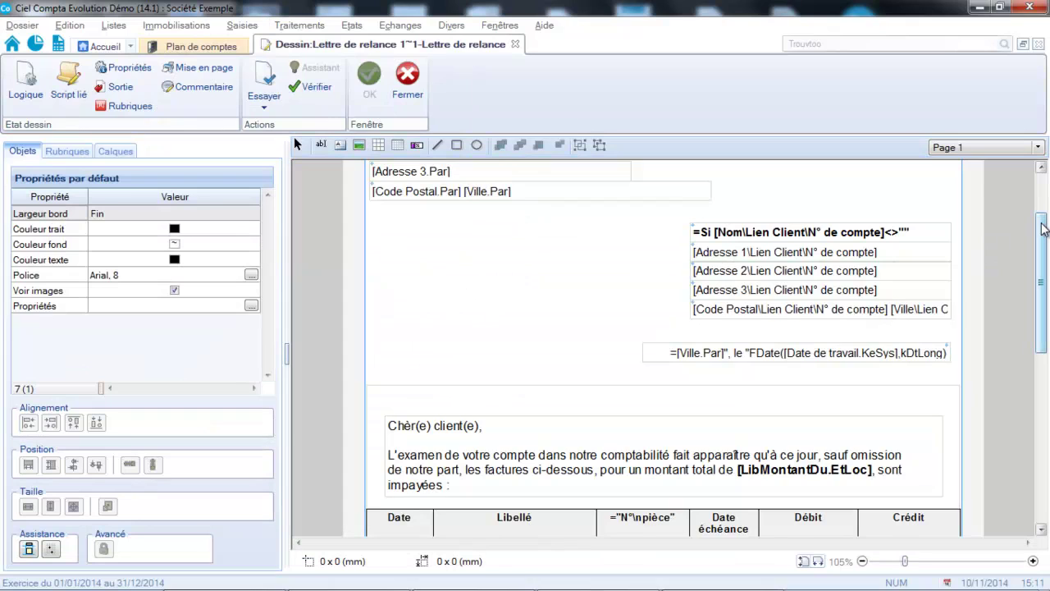
left_click_drag(1043, 229, 1044, 269)
left_click(534, 327)
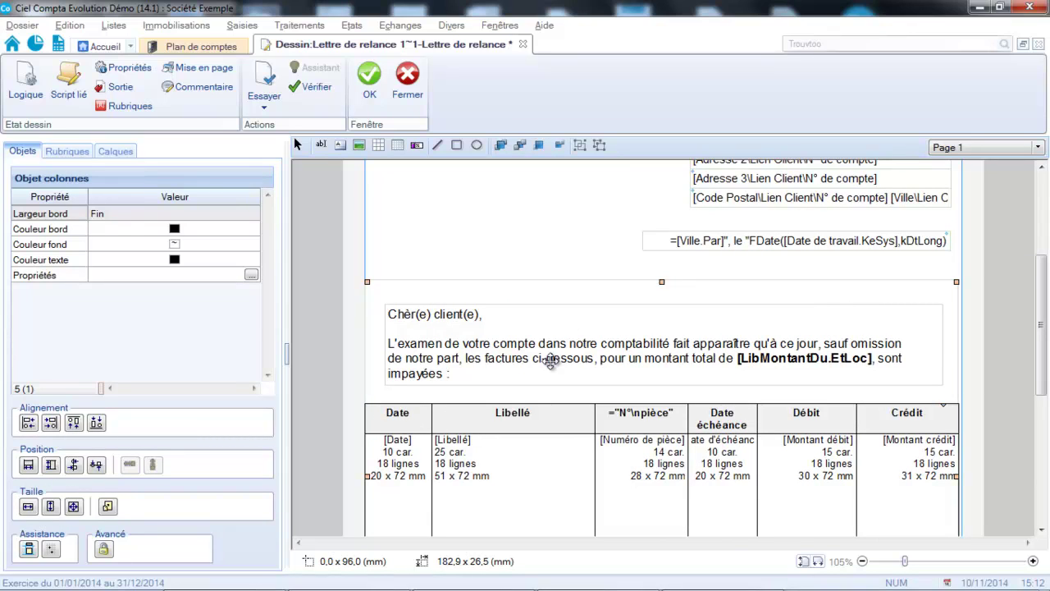
left_click_drag(1042, 275, 1048, 426)
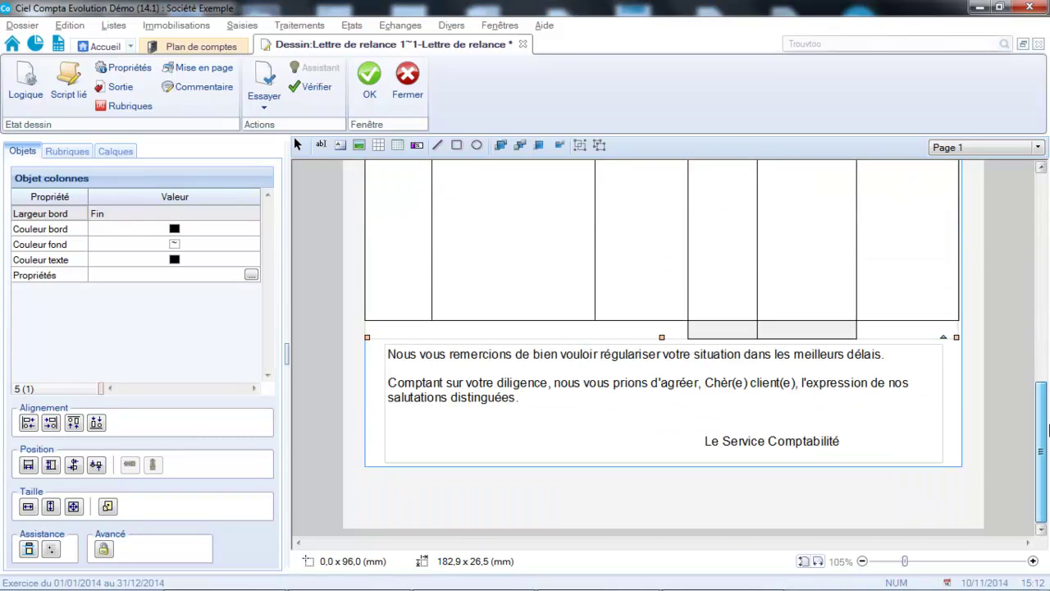
double_click(766, 388)
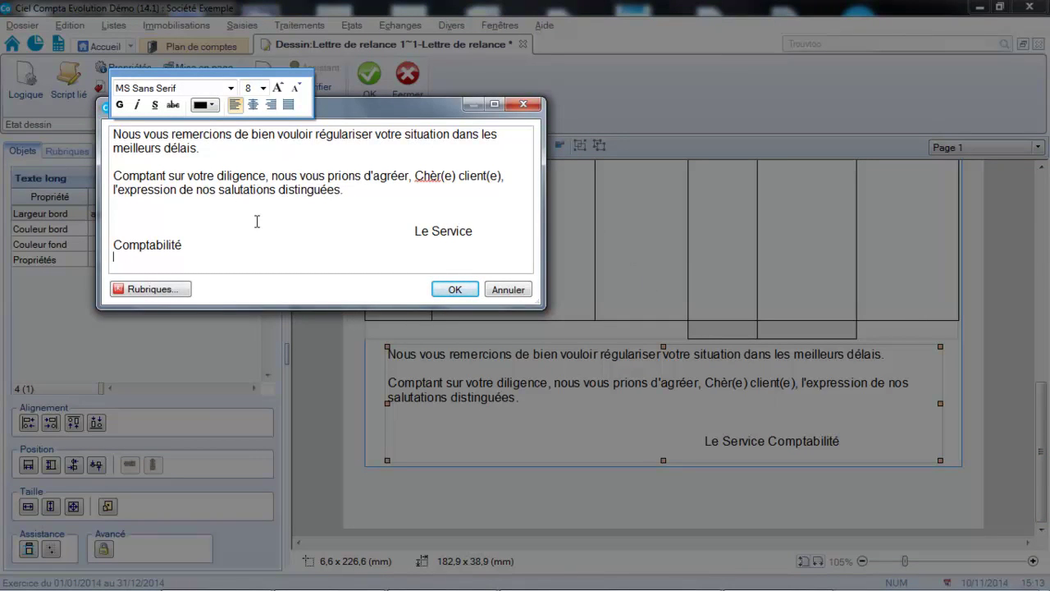
left_click(455, 289)
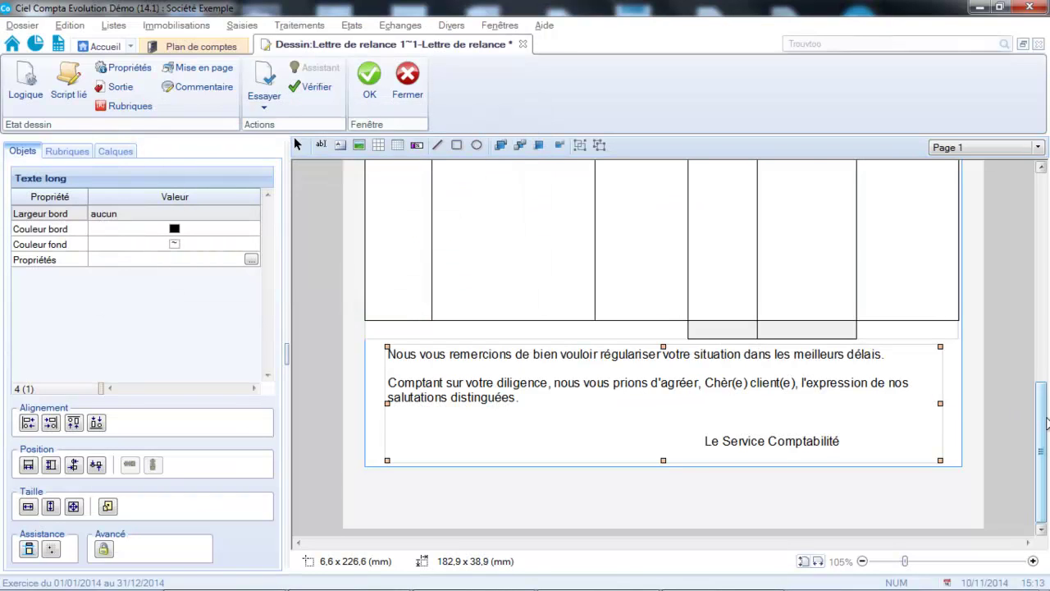
Step: Inspect the presentation settings of the letter's invoice columns object and cancel the dialog
left_click_drag(1044, 423, 1044, 271)
left_click(742, 408)
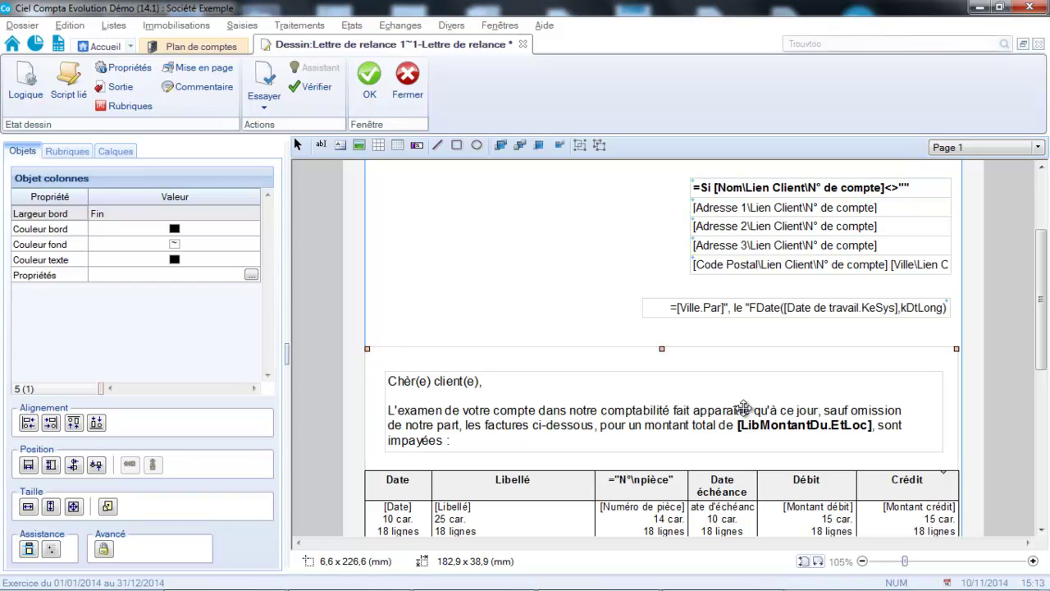
double_click(743, 408)
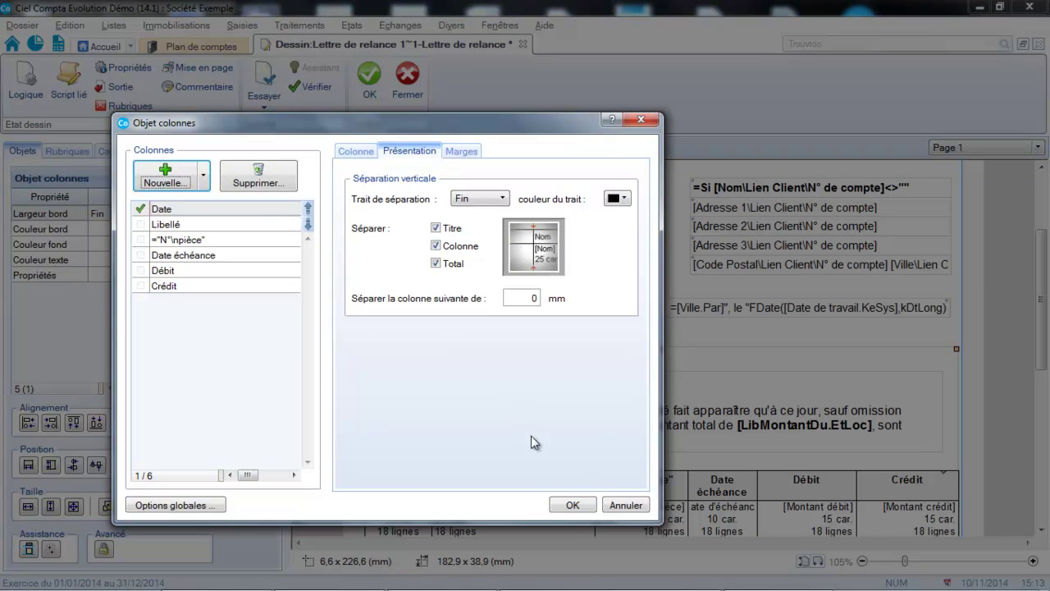
left_click(624, 505)
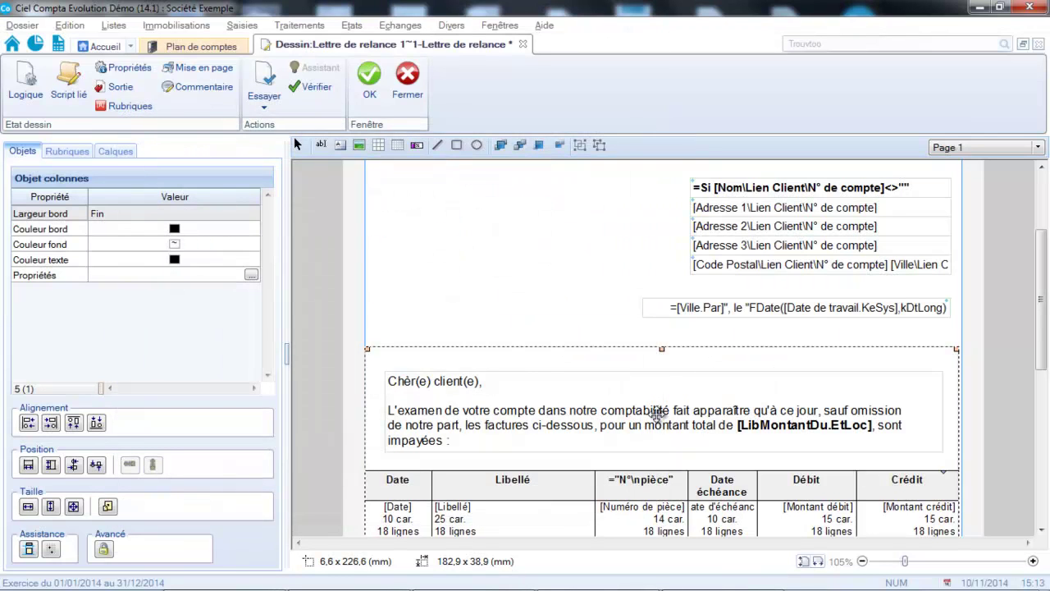
Step: Shift the invoice columns object down to reach the letter's introductory text, and examine its wording
left_click_drag(659, 413, 655, 454)
left_click(663, 380)
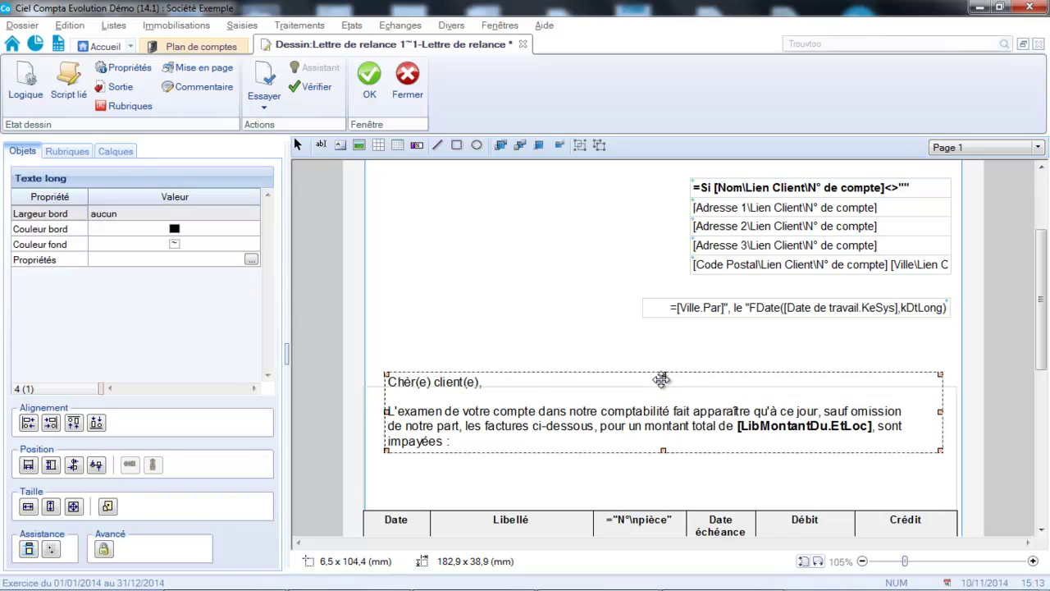
double_click(661, 379)
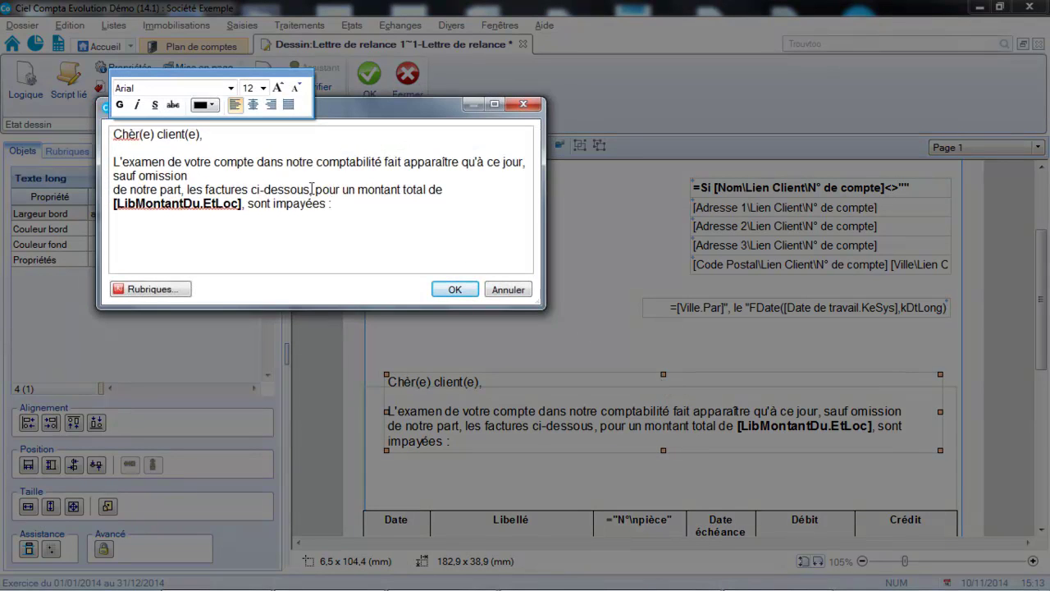
left_click(509, 290)
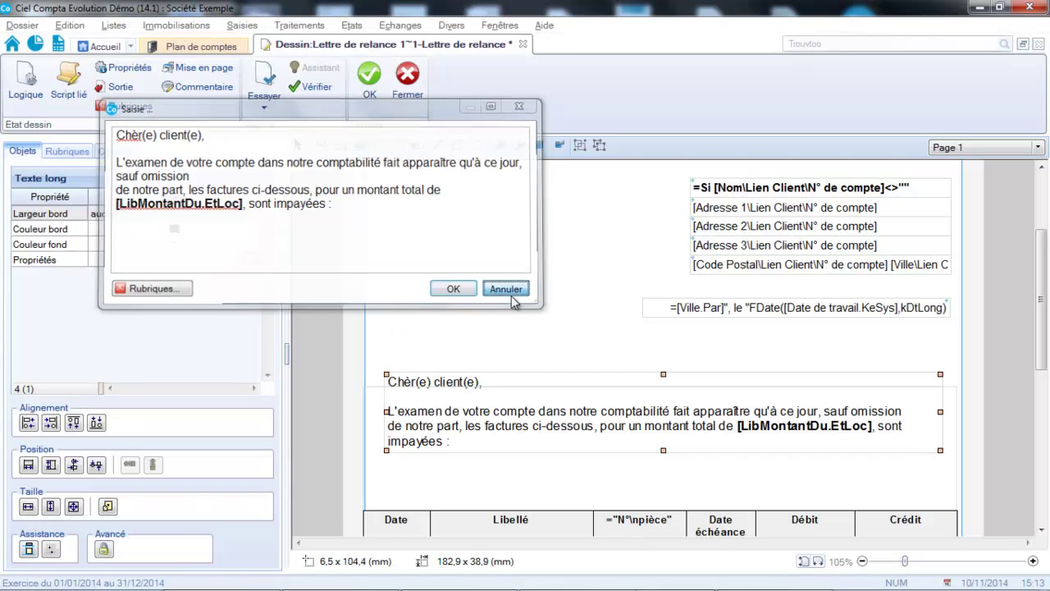
Step: Move the invoice columns object back up to about -0.3 x 94.7 mm and validate the reminder letter
left_click(505, 418)
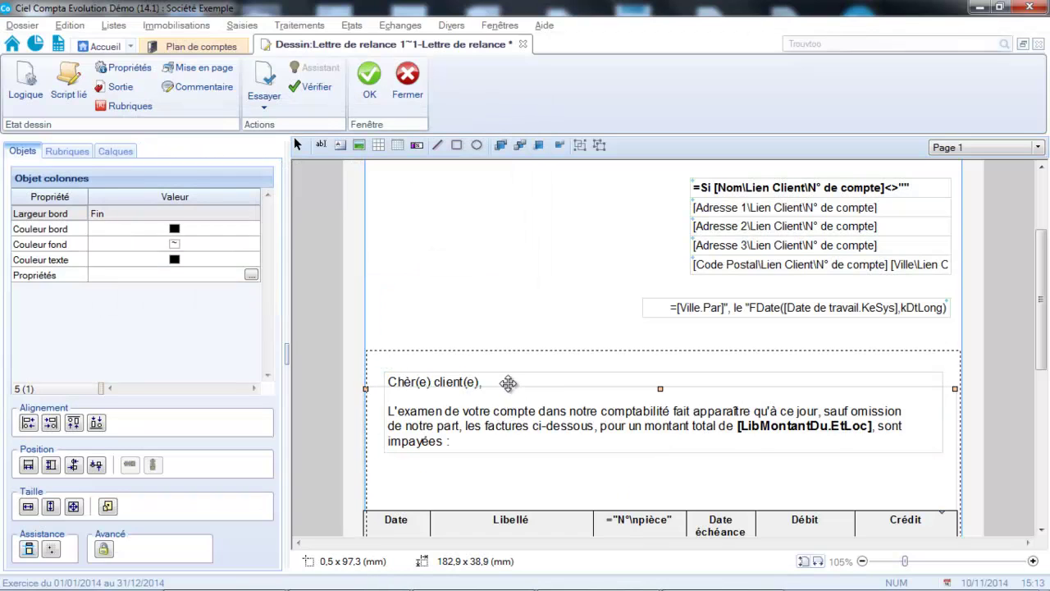
left_click_drag(509, 383, 506, 377)
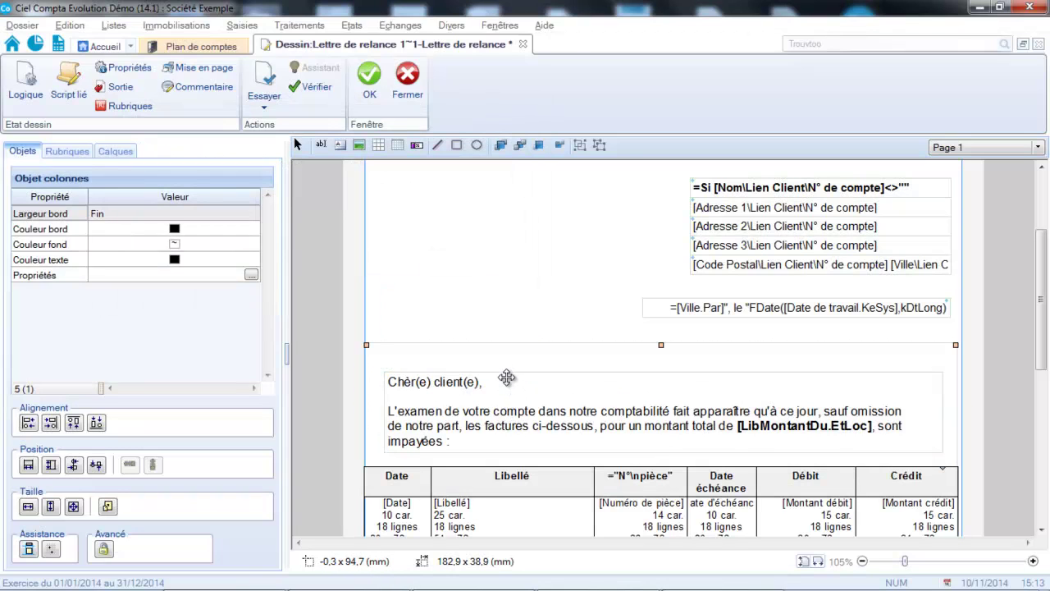
left_click(352, 73)
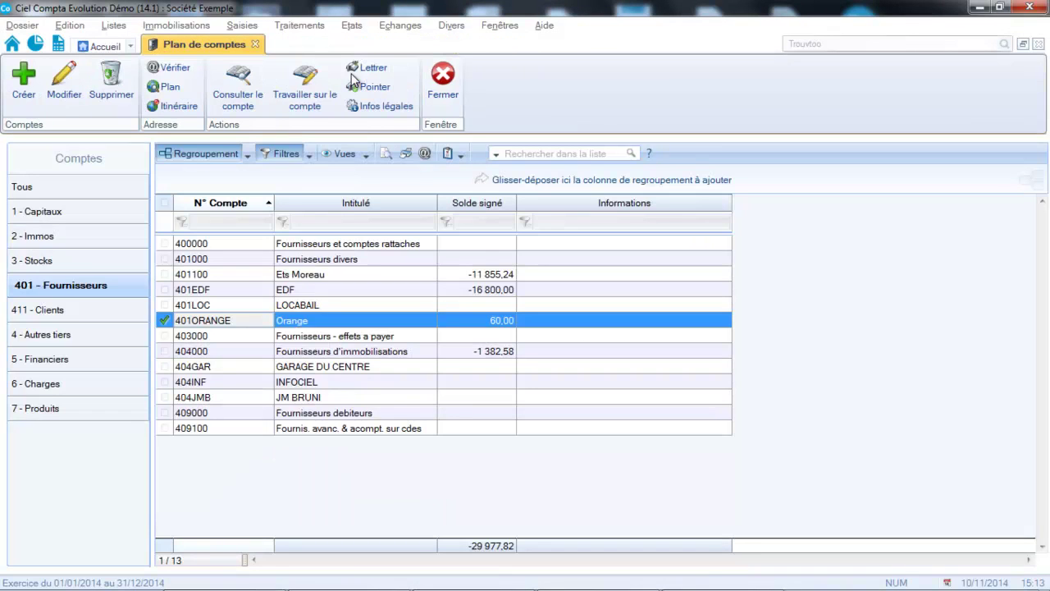
Step: Open the list of client reminders (Relances clients)
left_click(352, 25)
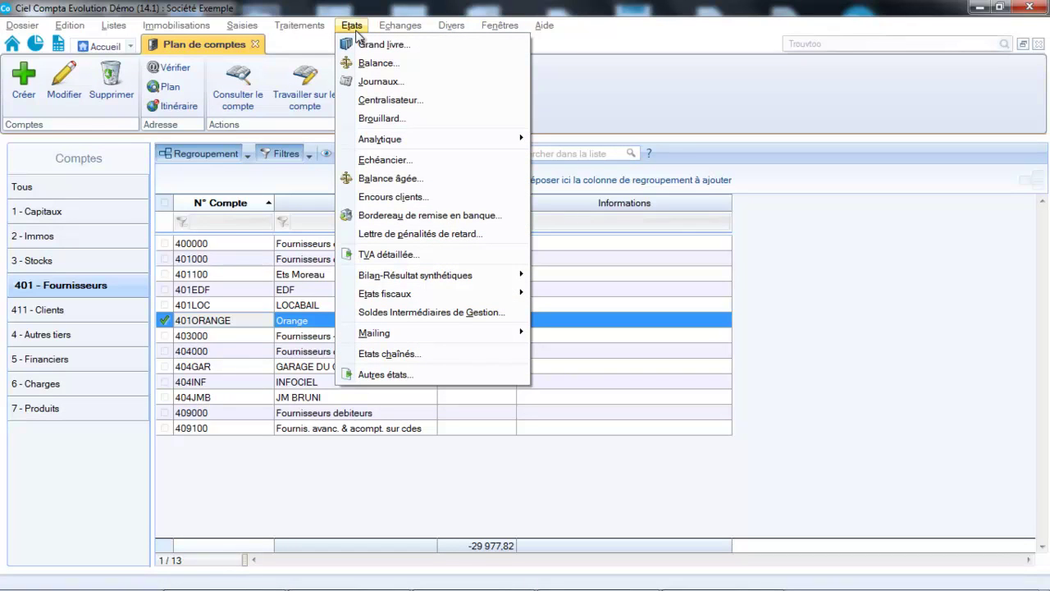
mouse_move(319, 27)
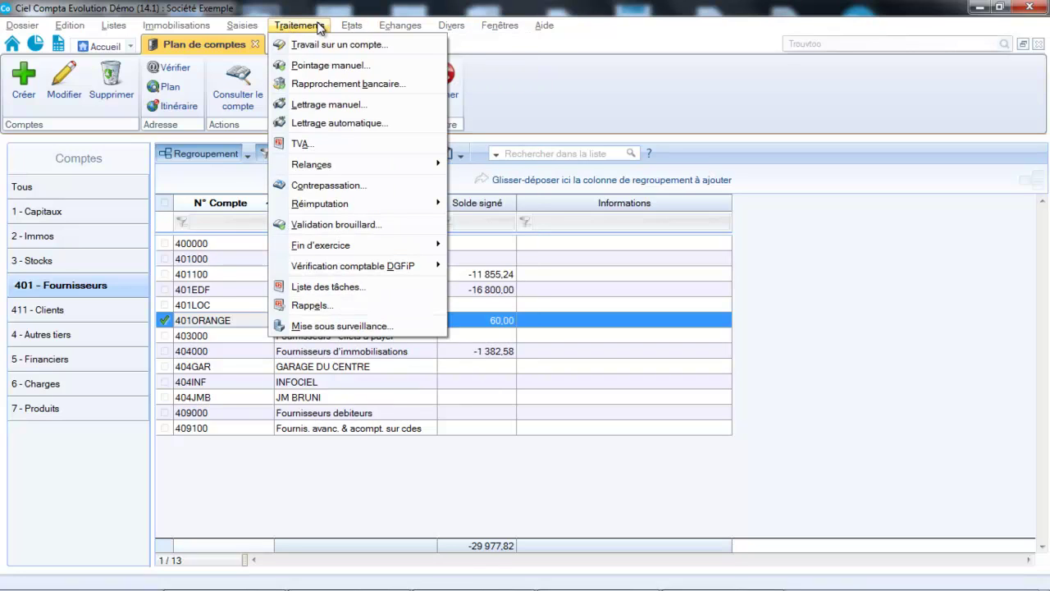
mouse_move(320, 171)
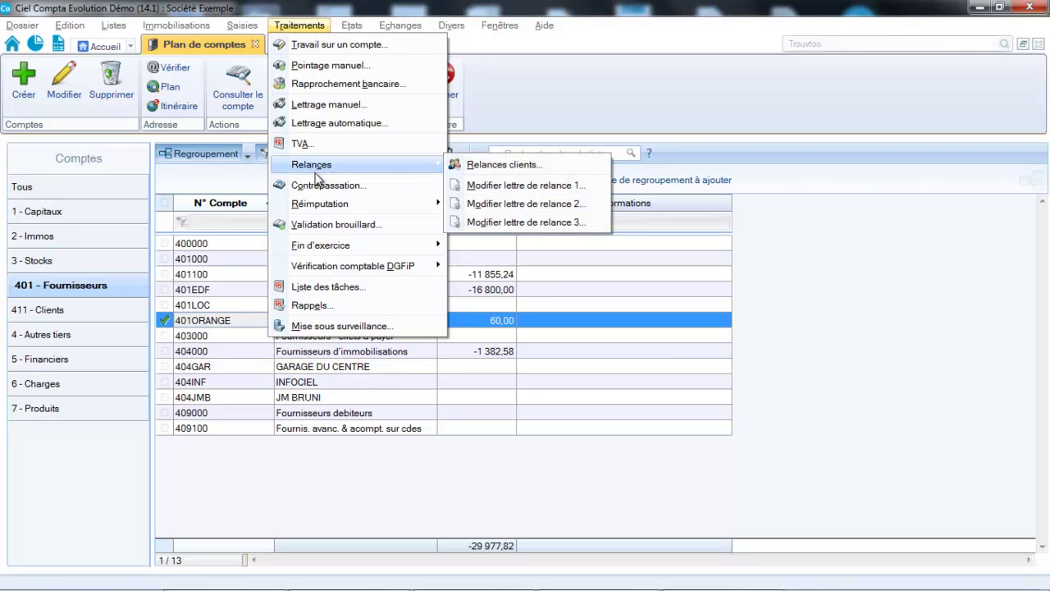
left_click(470, 166)
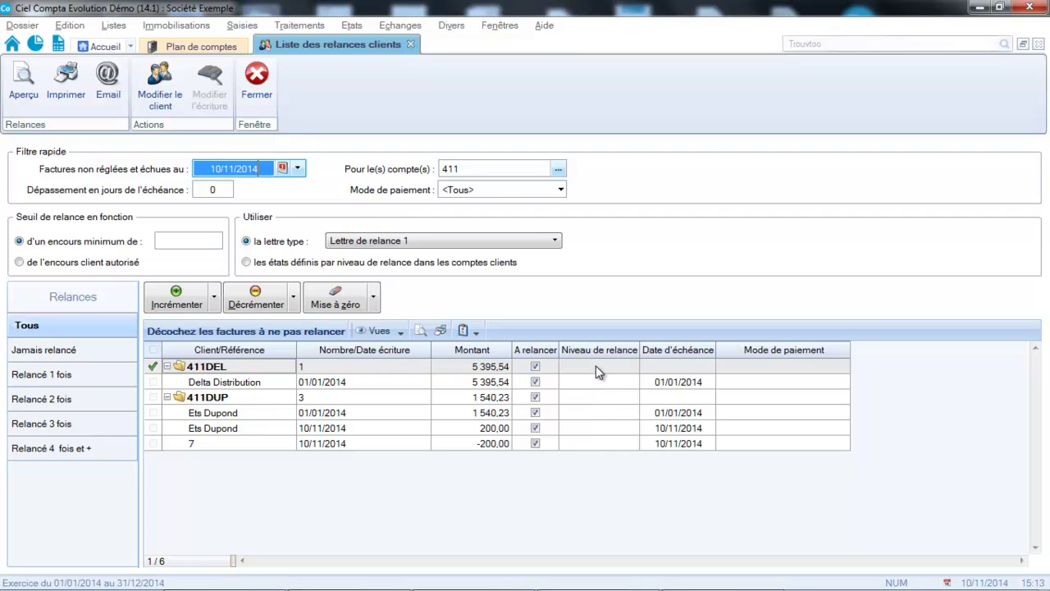
Step: View the client accounts available for filtering the reminders and cancel the account selection
left_click(536, 363)
left_click(535, 427)
left_click(561, 170)
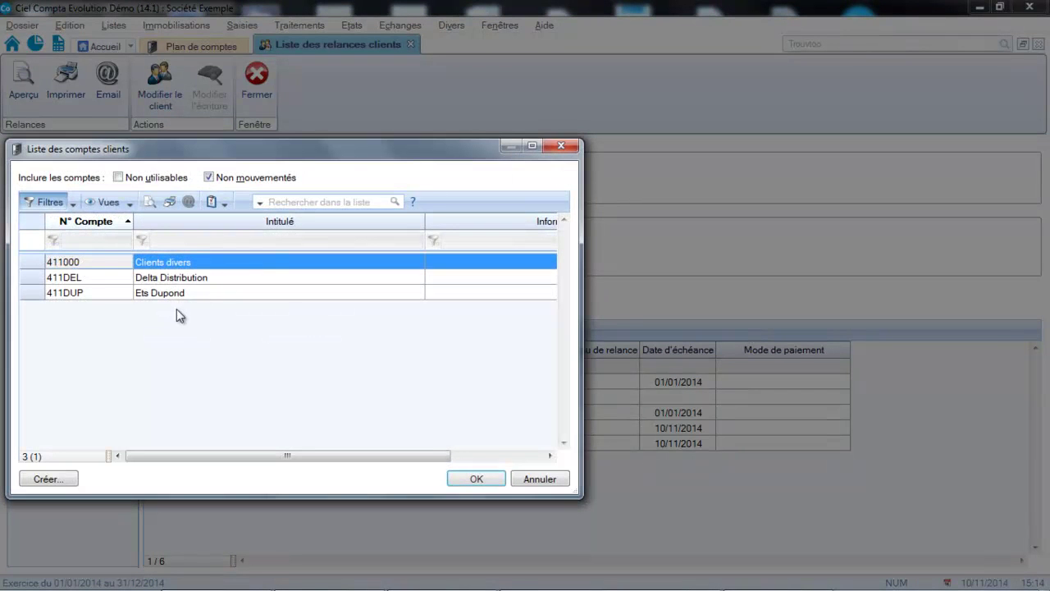
left_click(537, 478)
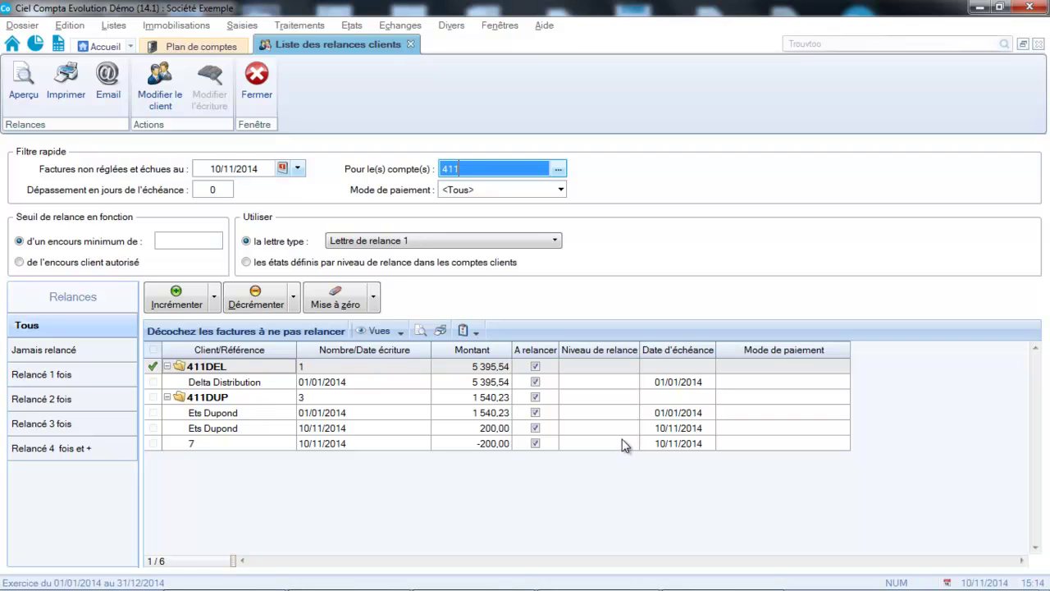
Step: Preview the reminder letters for the 01/01/2014 invoices of Delta Distribution and Ets Dupond, accepting the increment of their reminder level
left_click(156, 384)
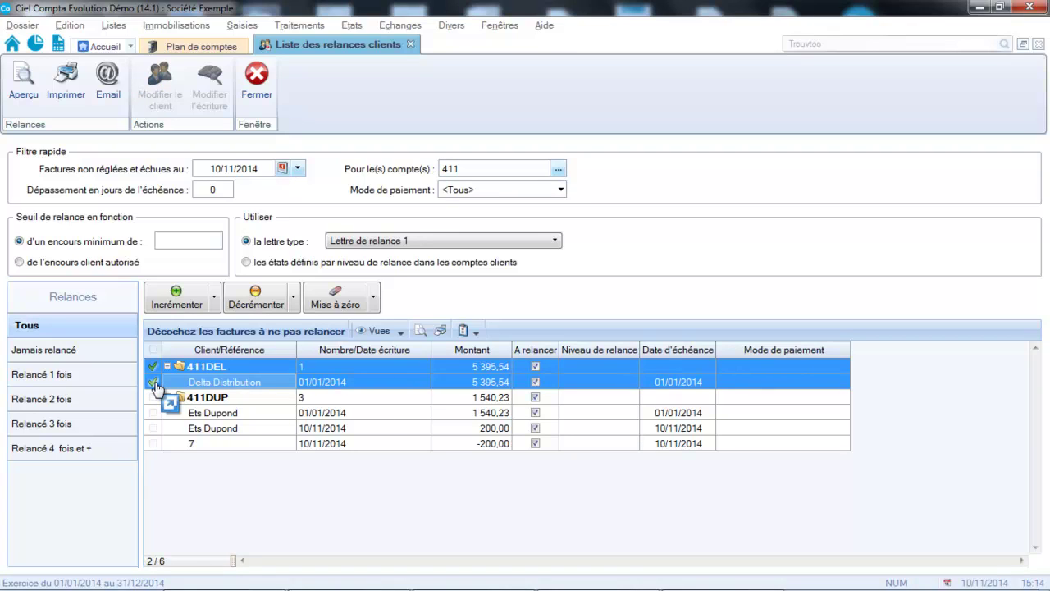
left_click(154, 414)
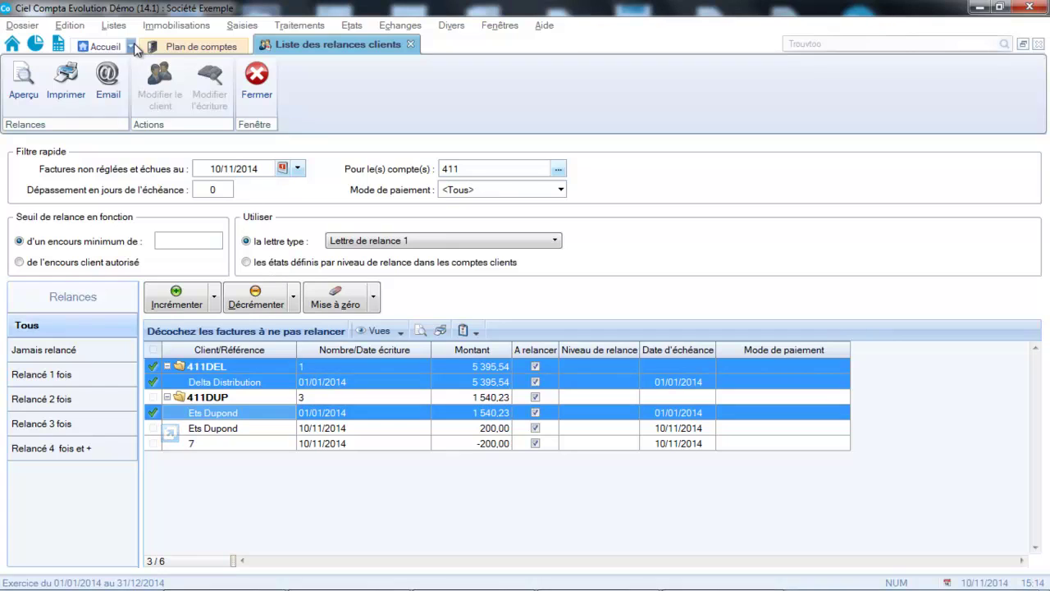
left_click(23, 87)
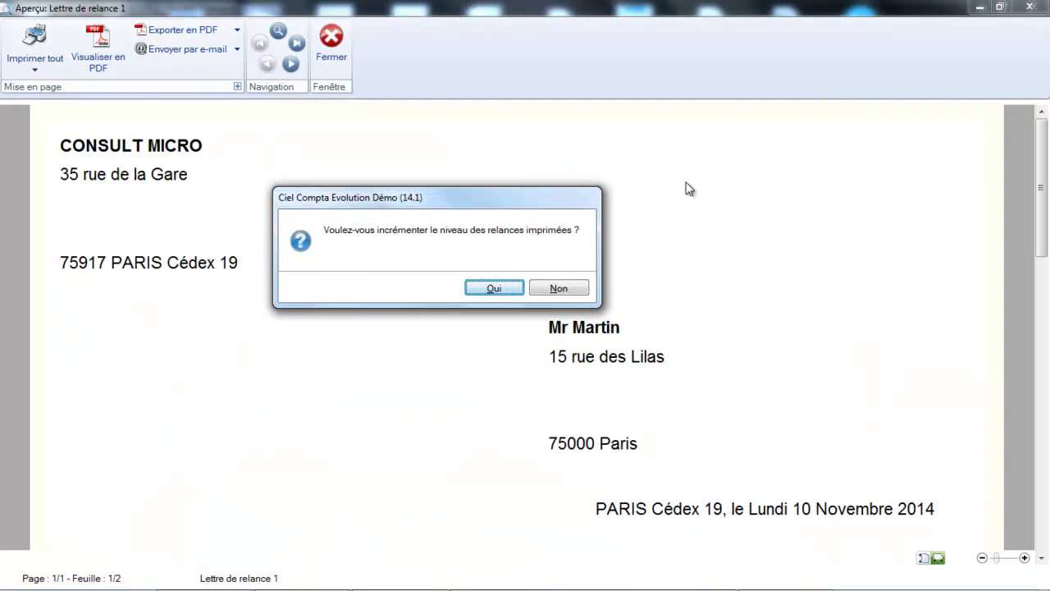
left_click(1042, 183)
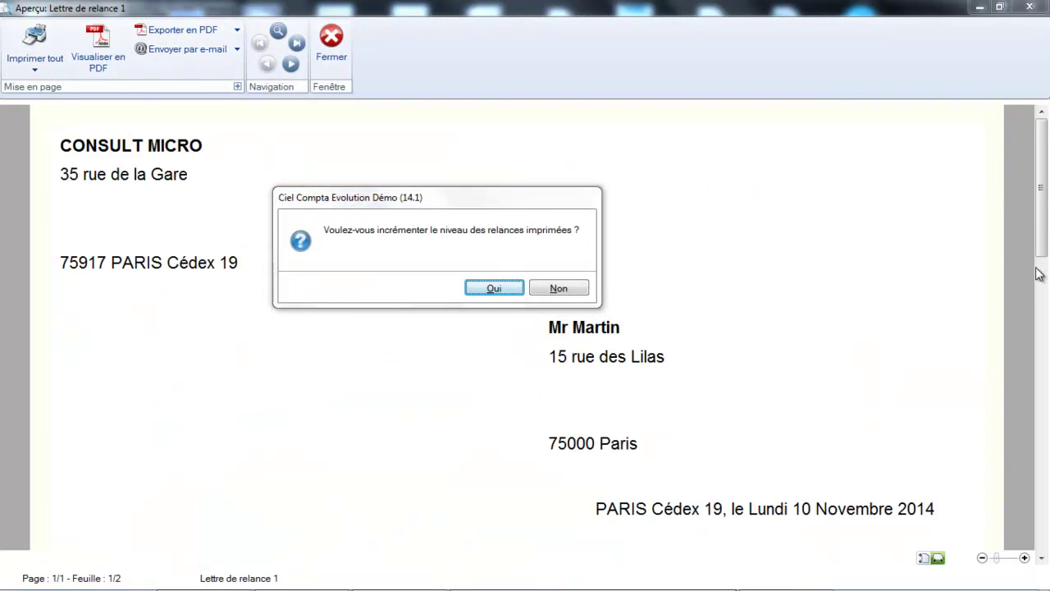
left_click(512, 290)
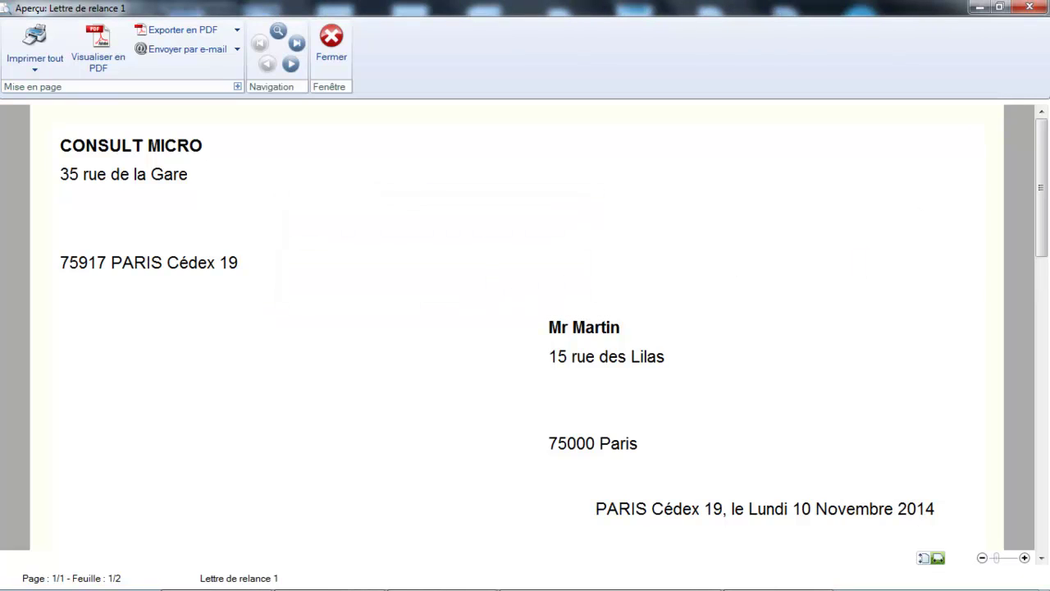
Step: Examine the body of the first client's reminder letter and the second client's letter, and close the preview
mouse_move(1041, 144)
left_mouse_down()
mouse_move(1042, 480)
mouse_move(1047, 275)
left_mouse_up()
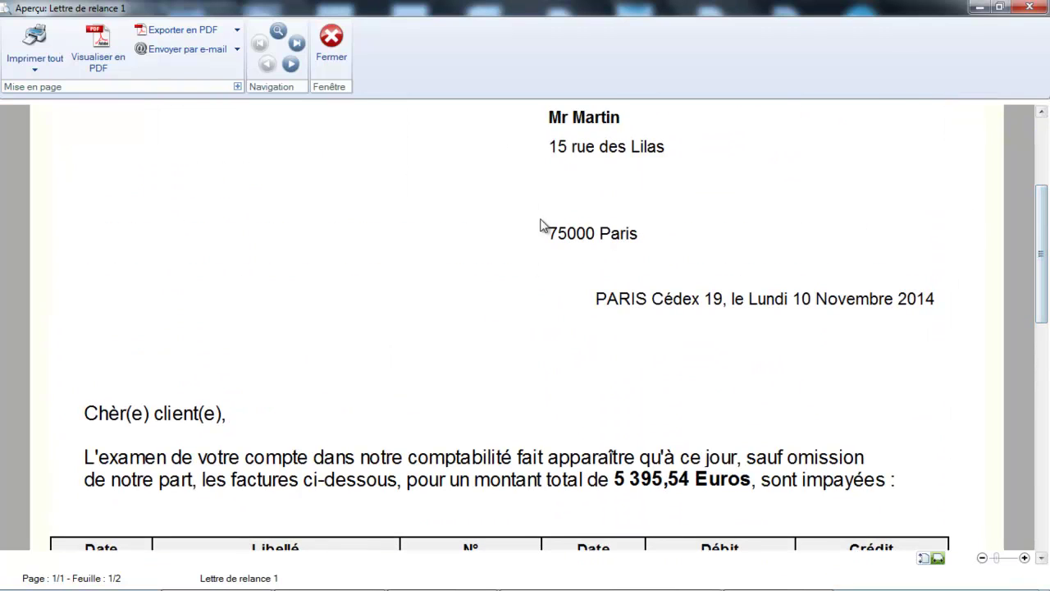
left_click(289, 66)
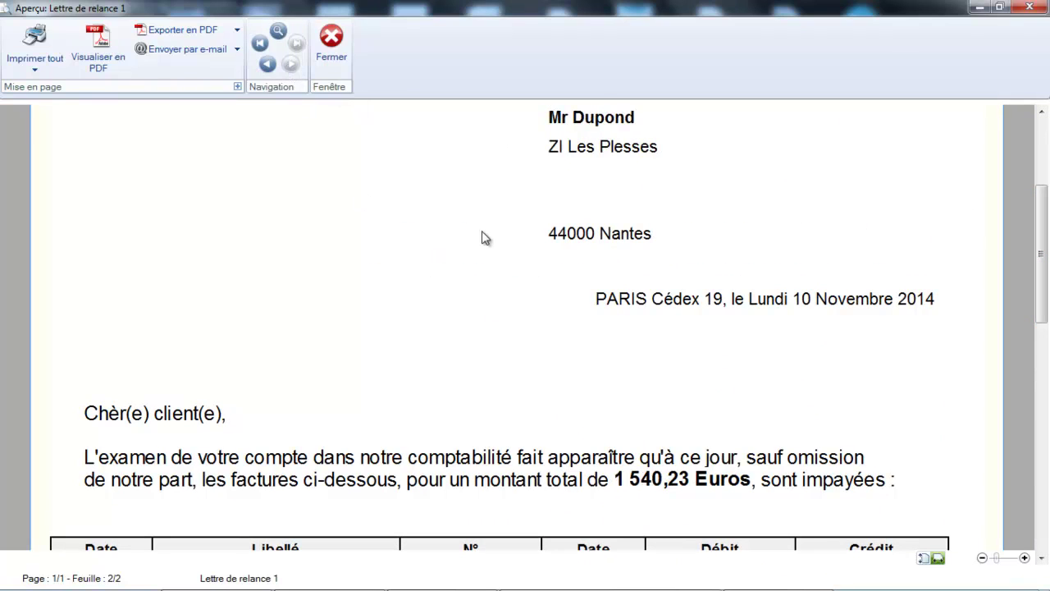
left_click(332, 49)
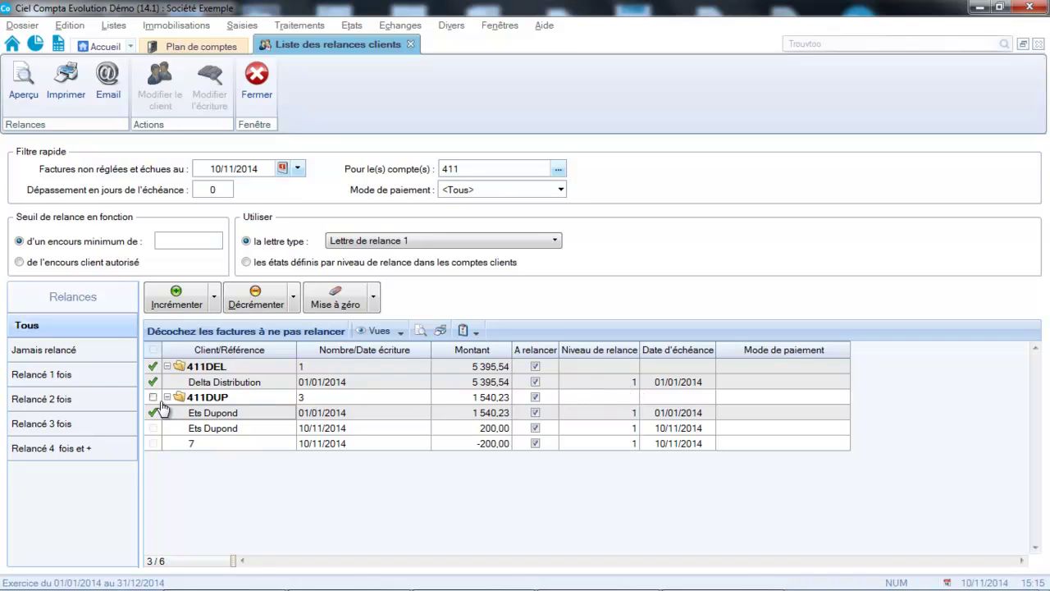
Step: View the invoices never reminded (Jamais relancé) and those reminded once (Relancé 1 fois), and close the client reminders list
left_click(63, 357)
left_click(53, 377)
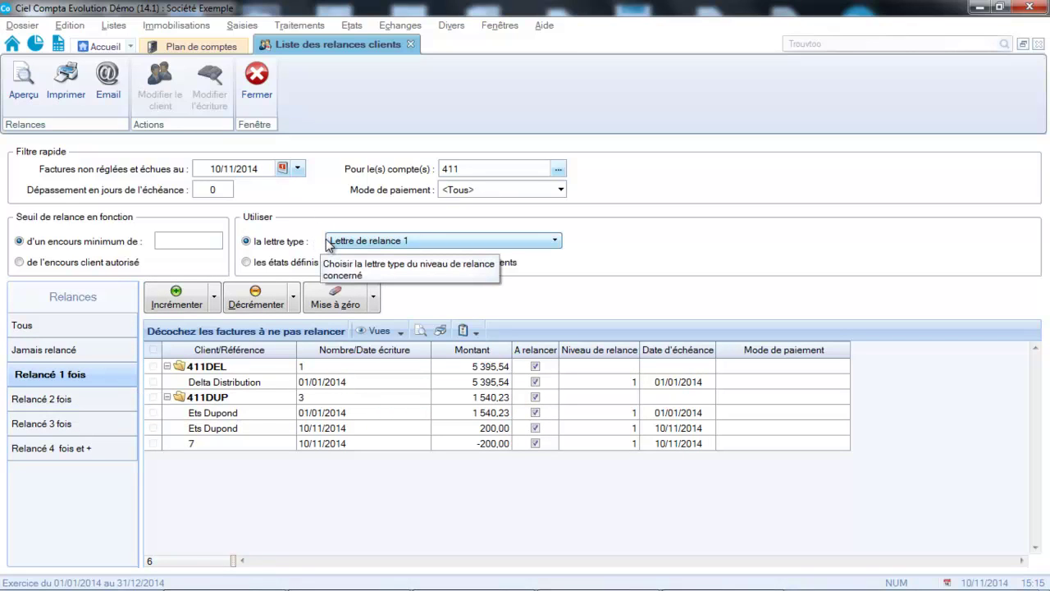
left_click(220, 189)
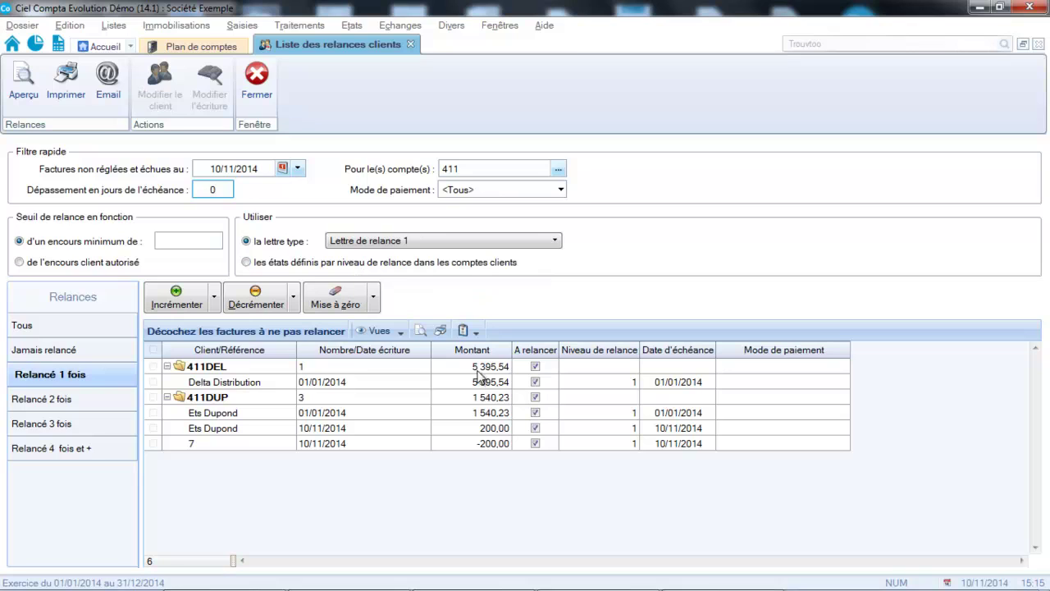
left_click(256, 78)
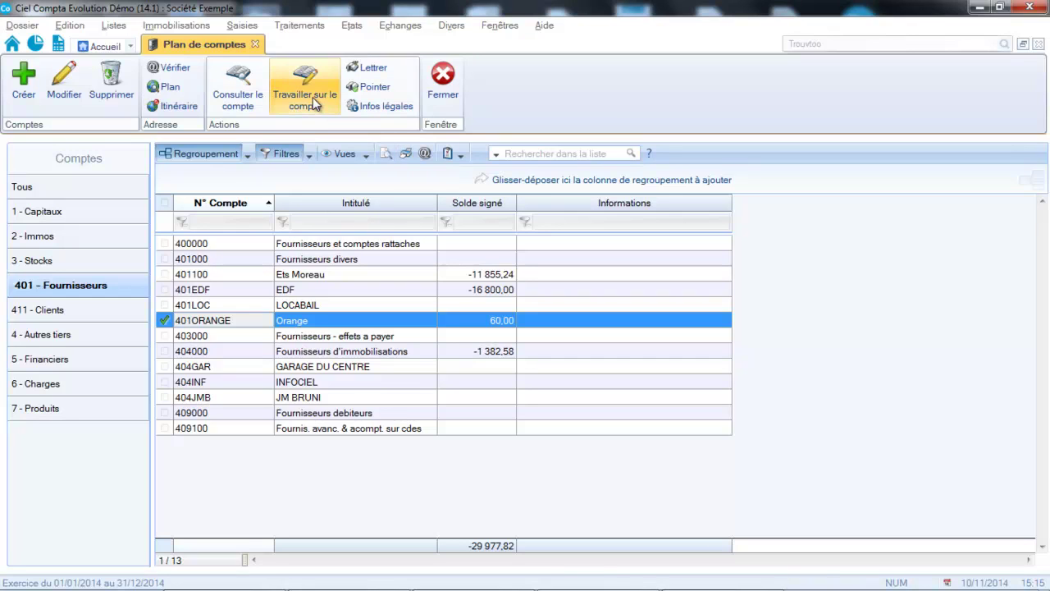
left_click(113, 29)
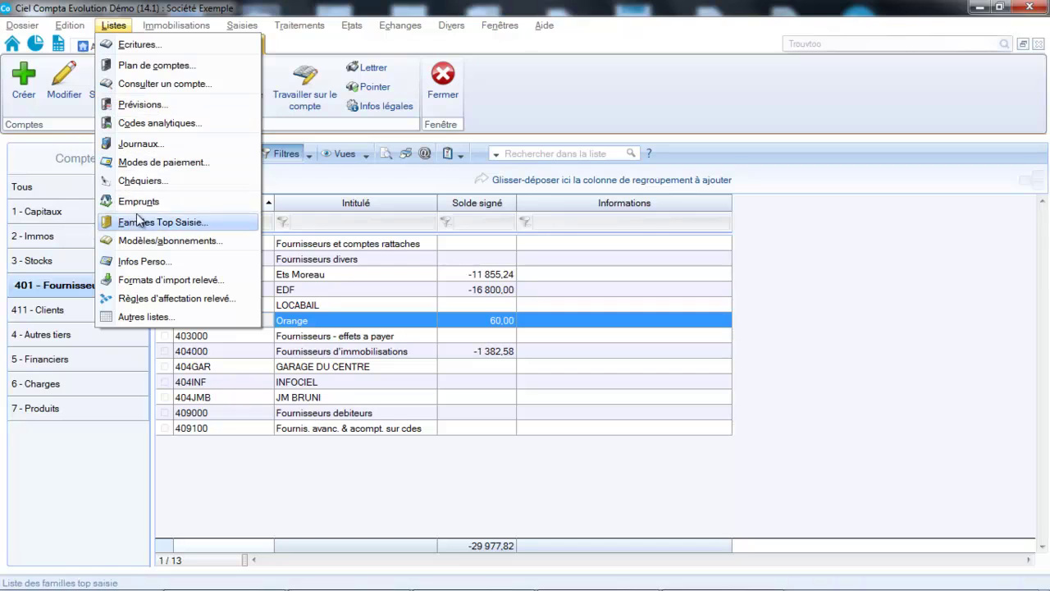
mouse_move(196, 30)
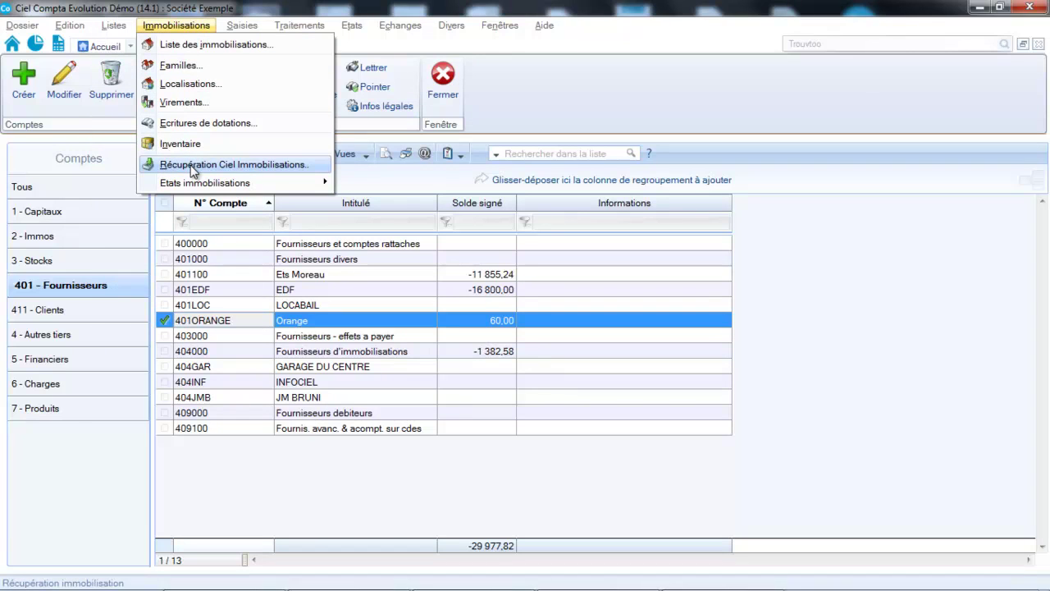
mouse_move(517, 24)
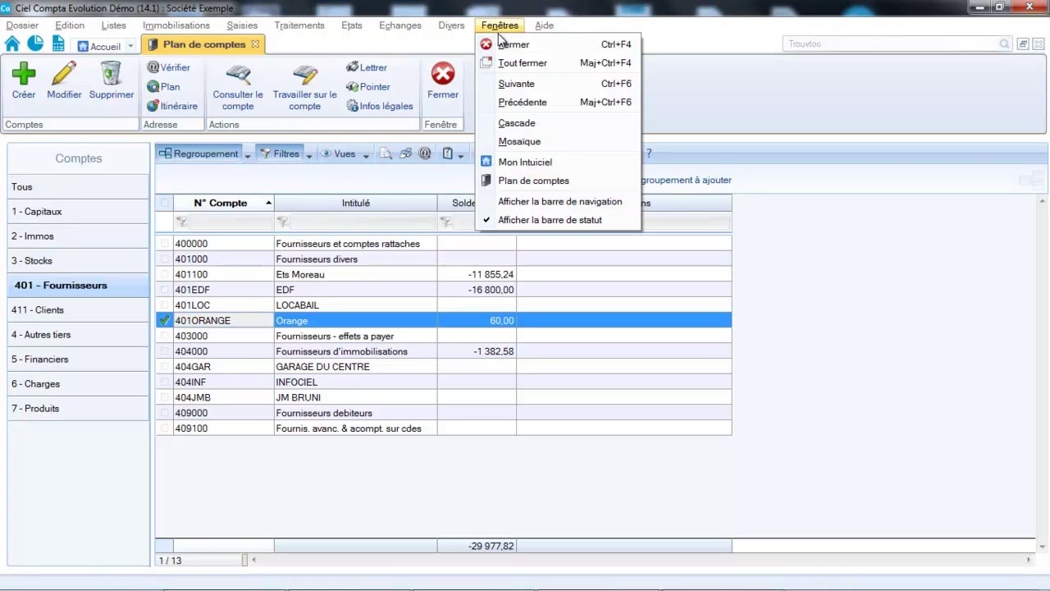